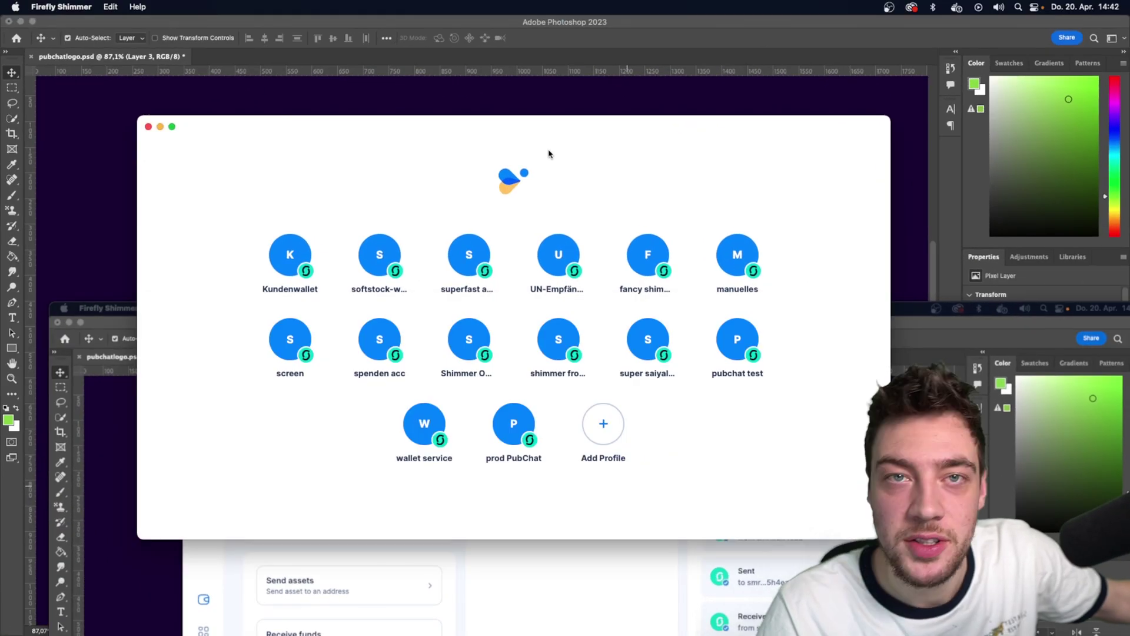
drag(81, 308, 90, 325)
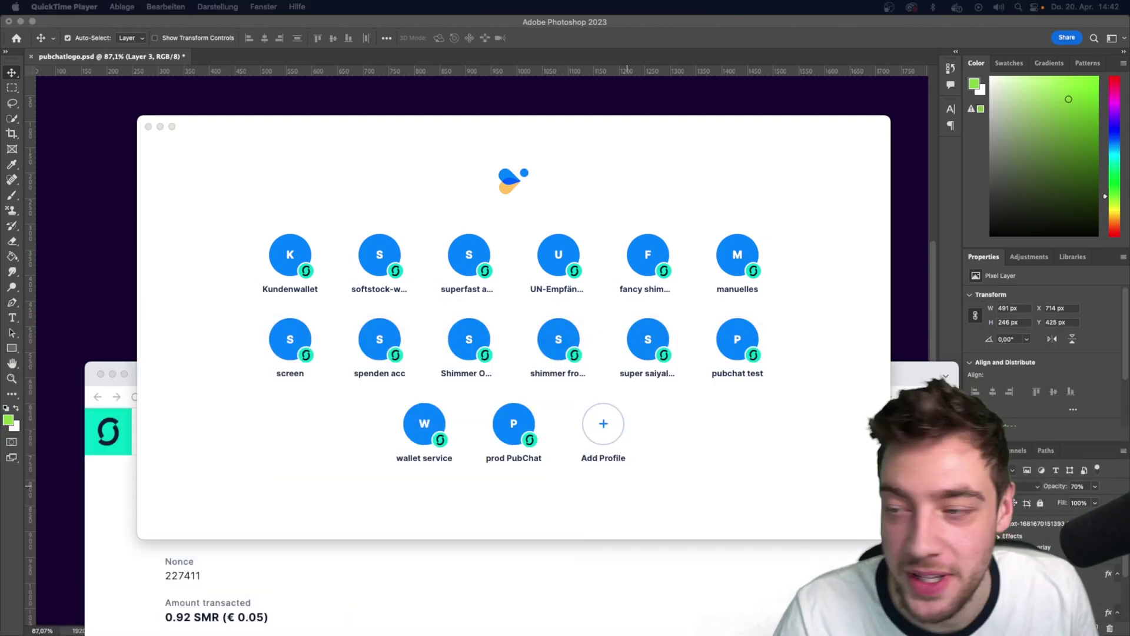
click(277, 179)
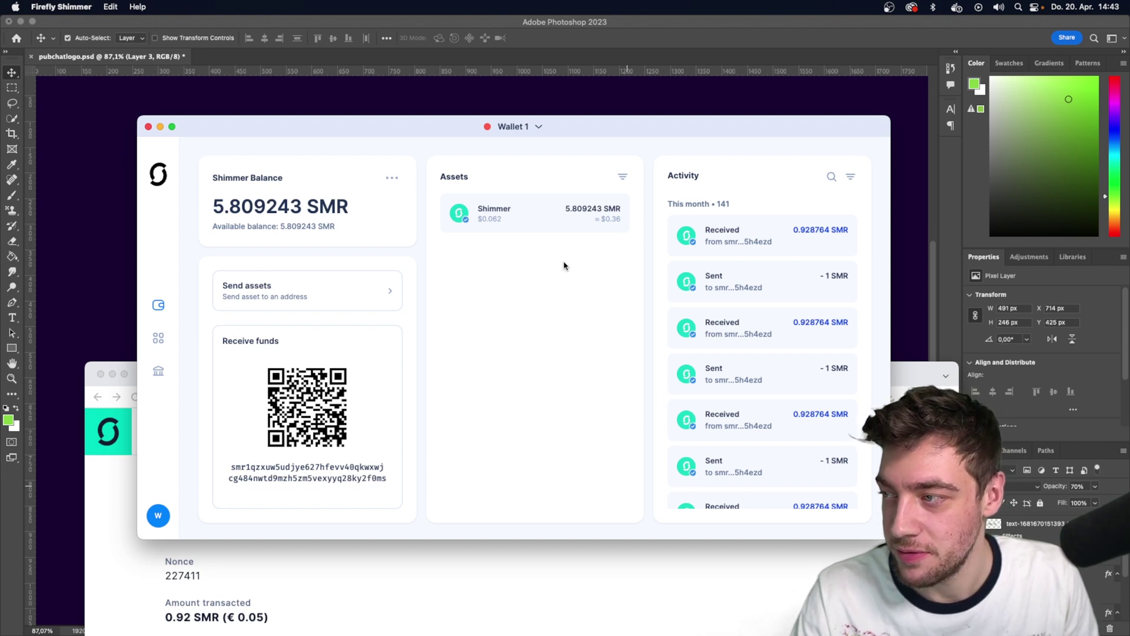
Copy the sender's wallet address from the newest received transaction and close its details
click(767, 241)
click(521, 287)
click(766, 279)
Prepare a Shimmer transfer of 1 SMR to the copied wallet address and add a metadata field
click(311, 304)
click(470, 361)
key(super+v)
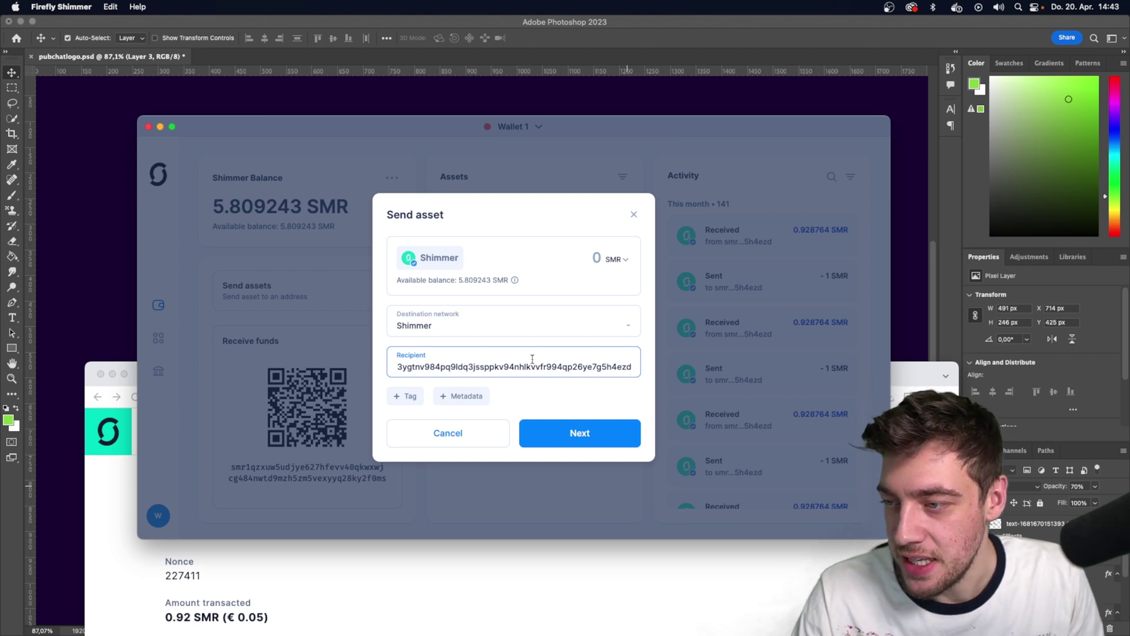
click(498, 260)
text(1)
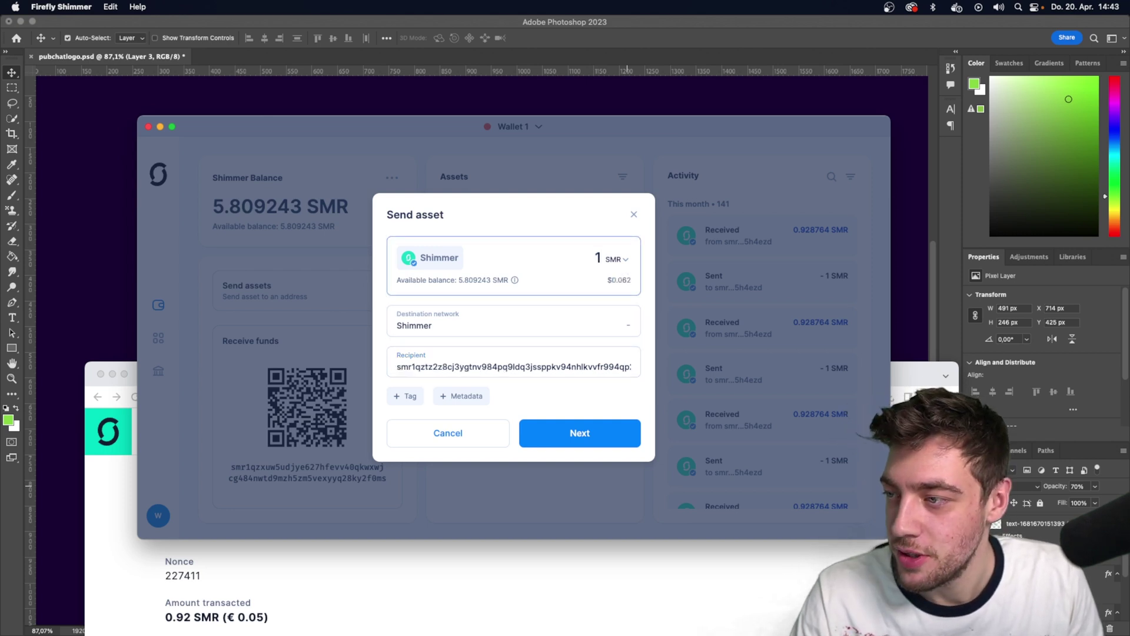
click(465, 395)
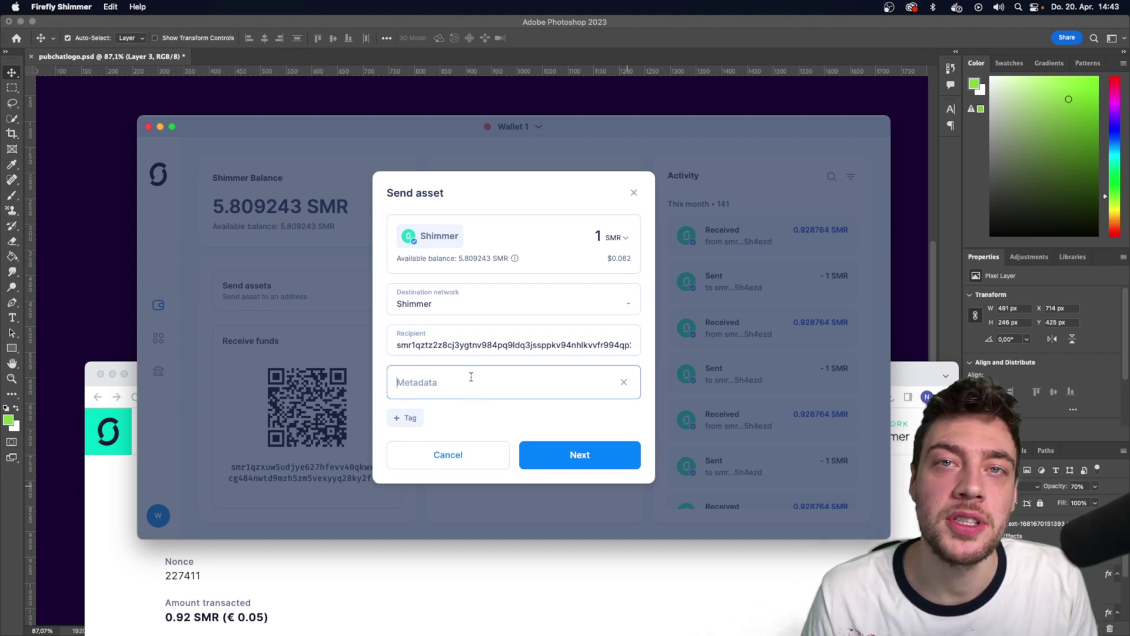
text(jlkndfkjqndjk)
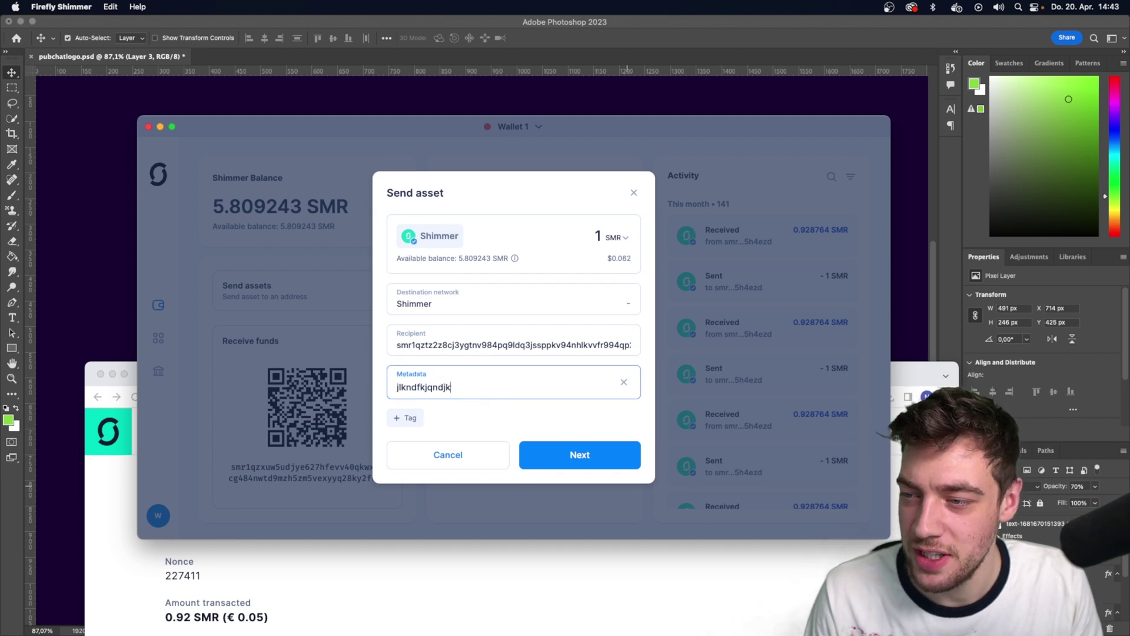
text(a. jasdnkjasnjkdadsn a jasdnjkasdn )
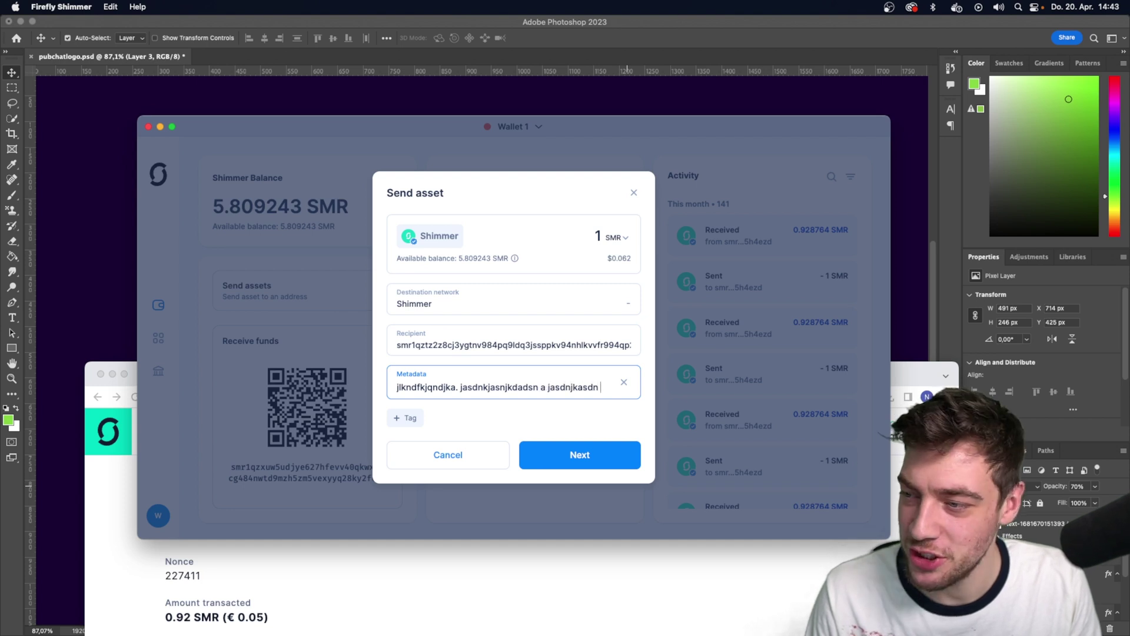
text(jkasndkjasdnjka asdkjdnajks ajksdndjkasdn)
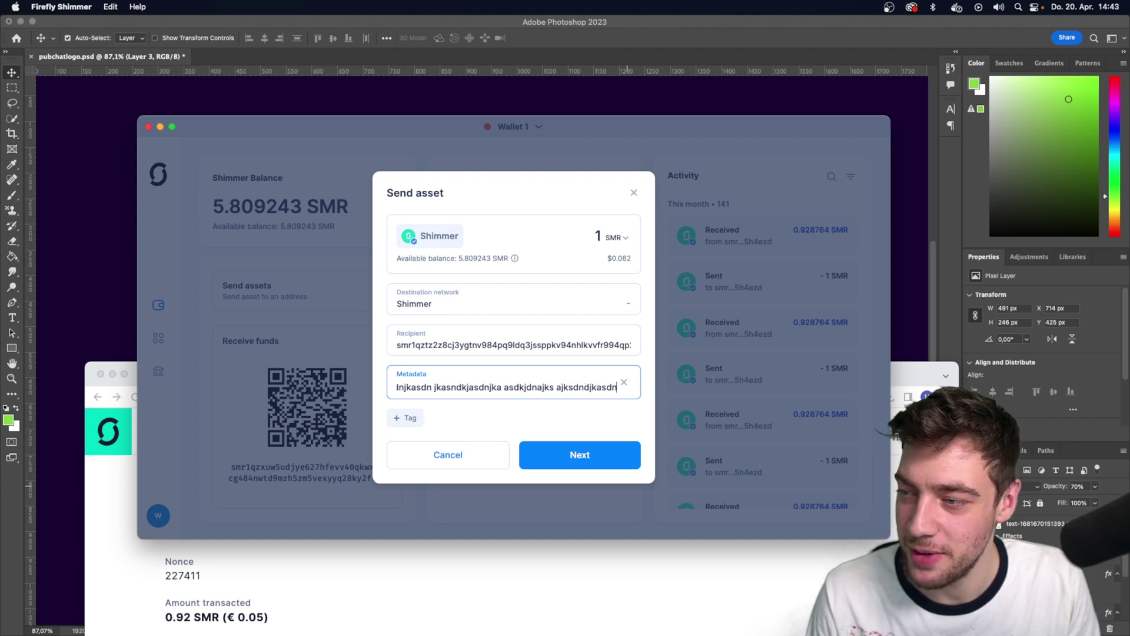
text(jalisdn sdajnasdjknas ajsndjkasndkjansk ajsnsakjdnkjad)
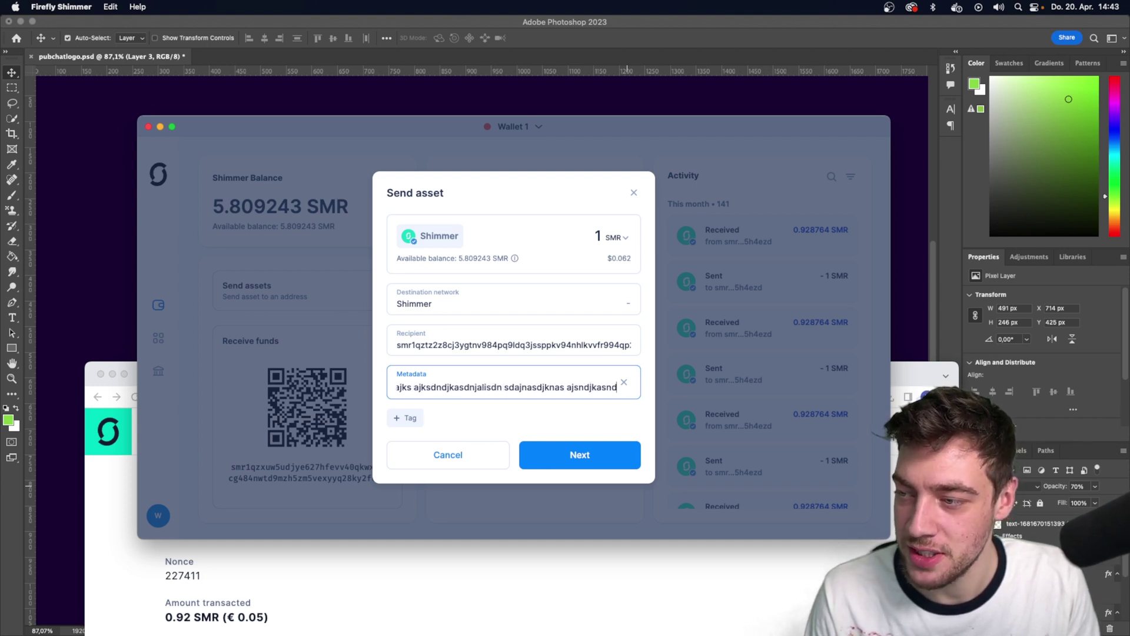
click(566, 449)
click(499, 470)
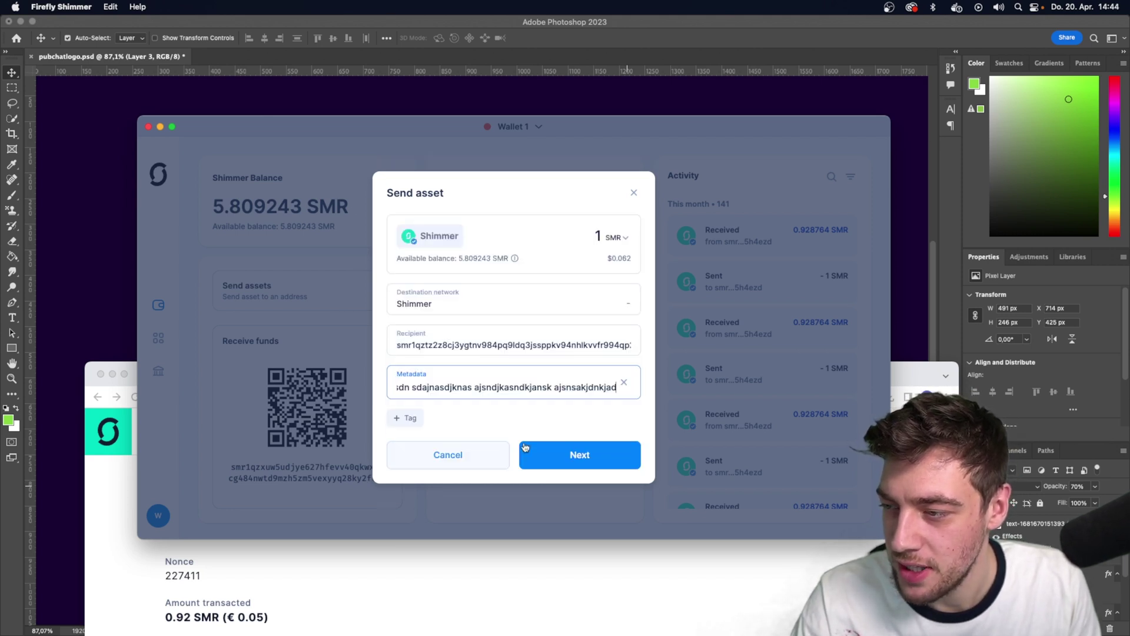
Set the transfer's metadata to "explain self sovereign identity 3 sentences" and continue to the transaction summary
key(super+a)
text(explain self sovereign identity 3 sentences)
click(581, 455)
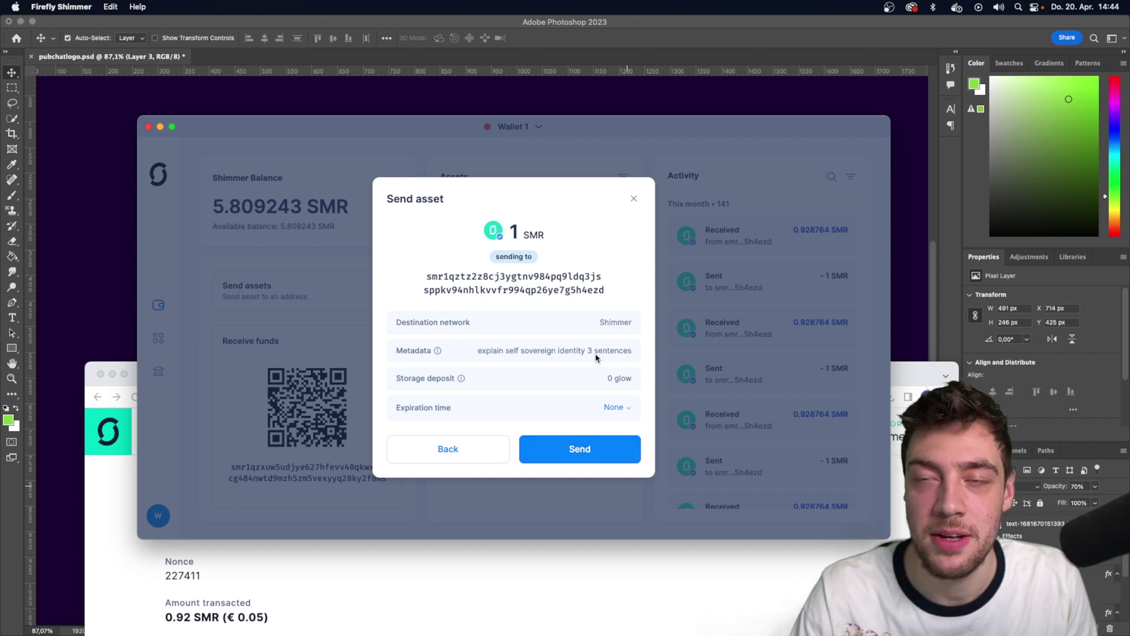
Send the 1 SMR transfer and authorise it with the wallet password
click(585, 442)
text(••••••••••••••••)
key(Return)
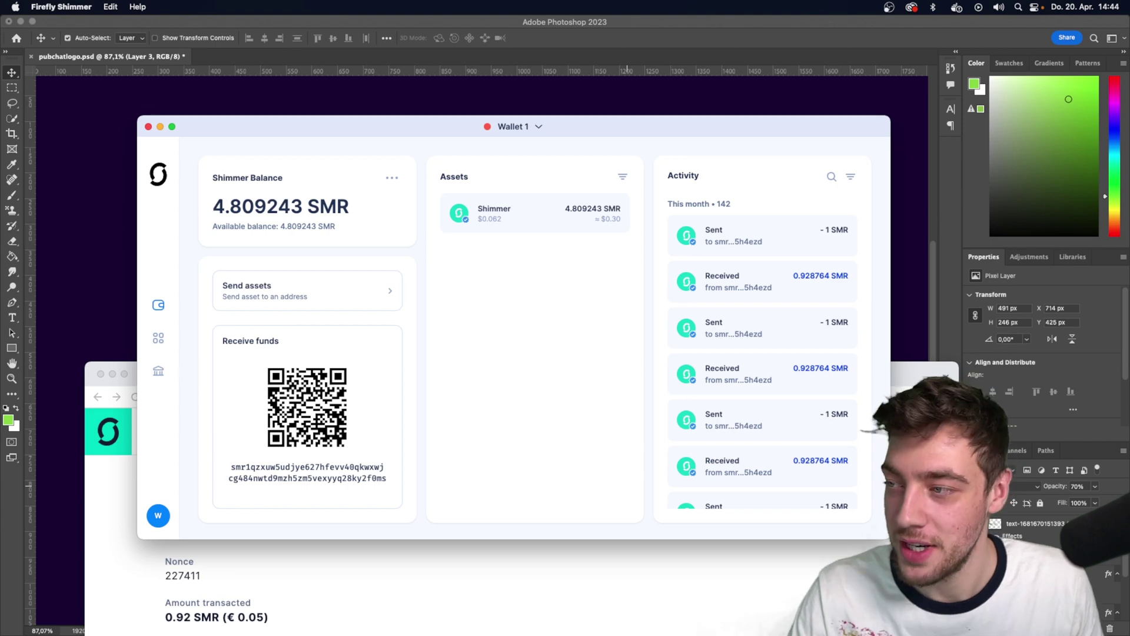
Check the details of the newly sent transaction and read the metadata of the newest received reply
click(737, 239)
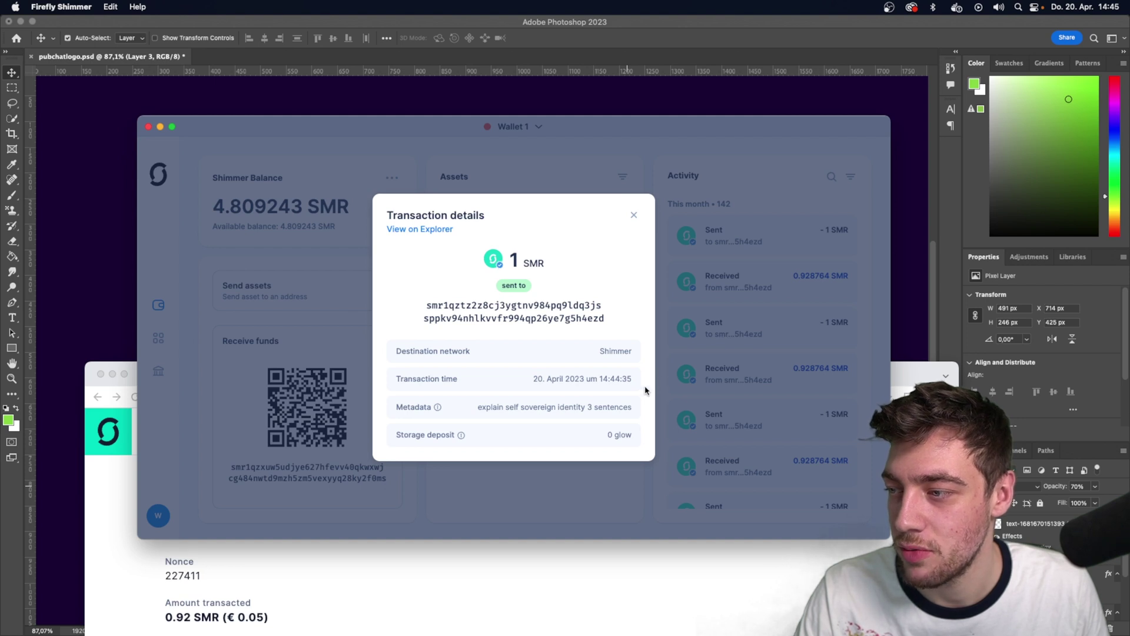
click(683, 362)
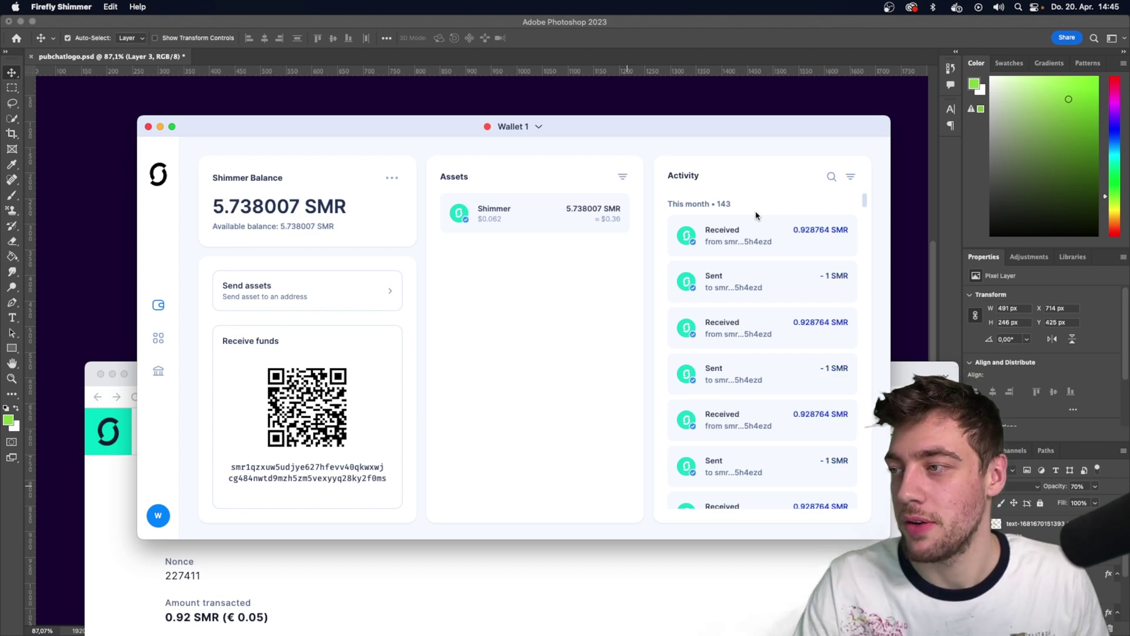
click(764, 238)
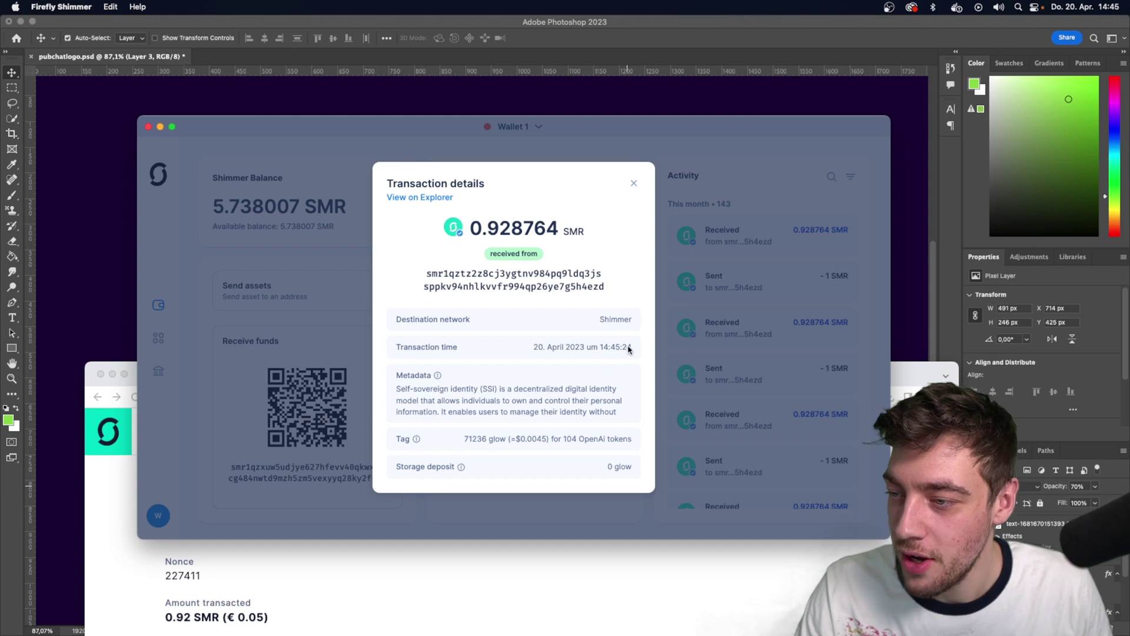
scroll(530, 400, down, 2)
scroll(448, 408, down, 3)
scroll(533, 405, up, 4)
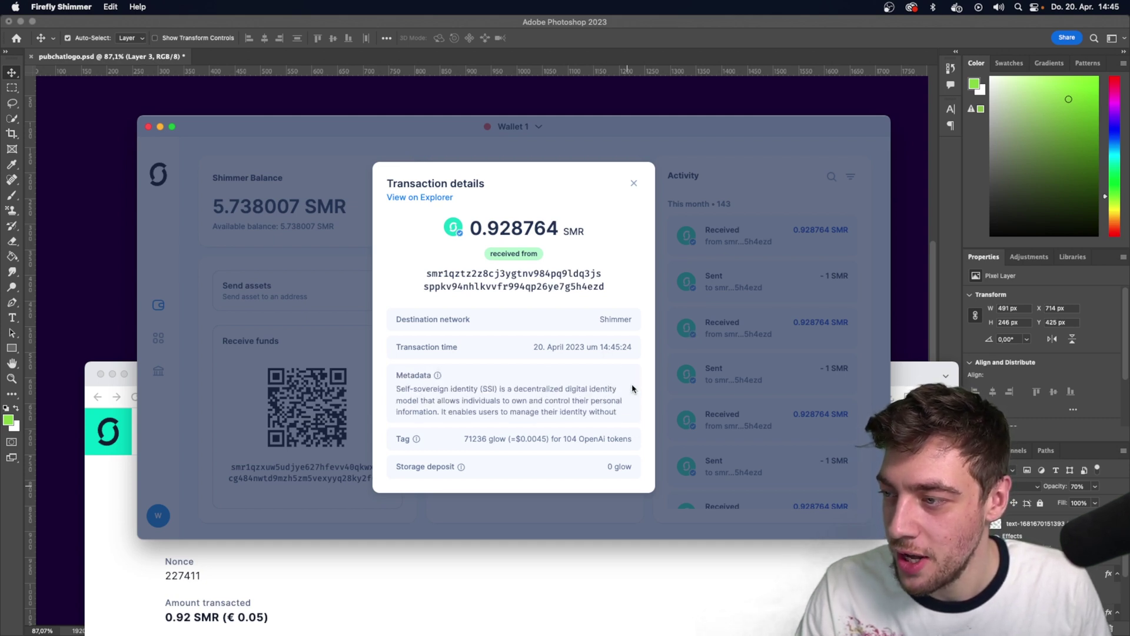
Recheck the sent transaction, inspect the tag on the received reply, and close the transaction details
click(740, 303)
click(762, 284)
click(743, 266)
click(747, 261)
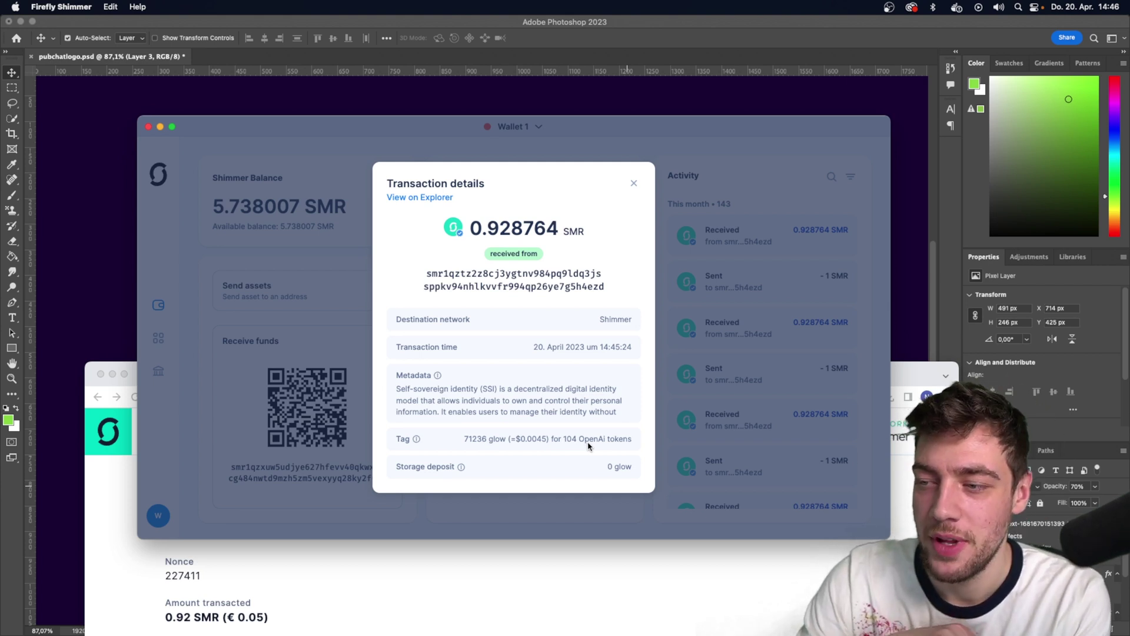
click(711, 349)
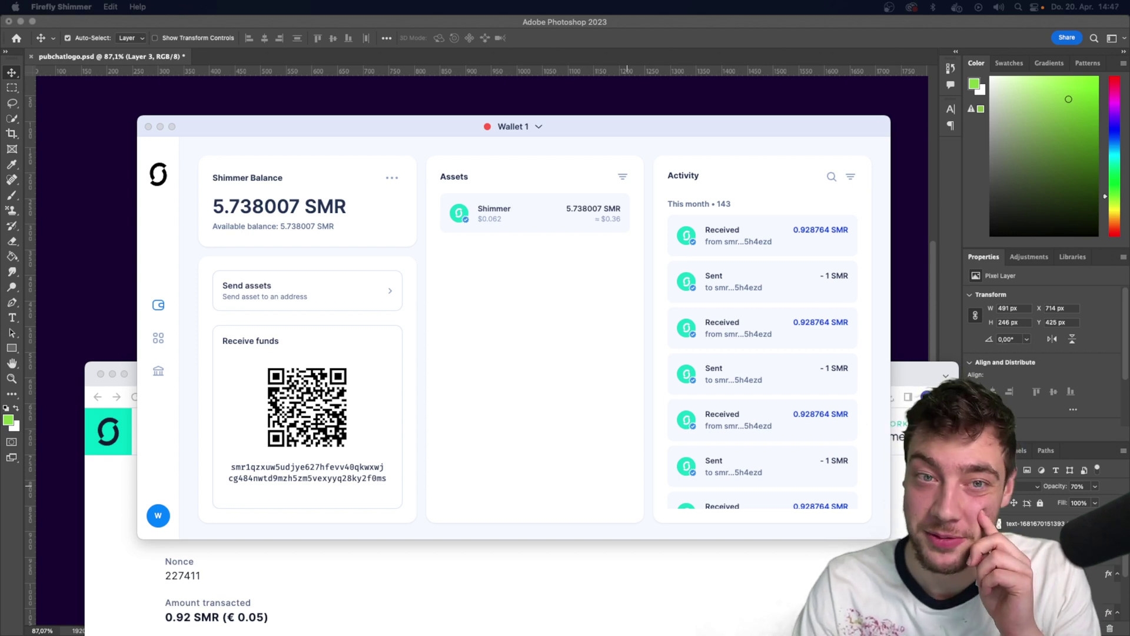
Enlarge the wallet window so that it covers most of the screen
drag(891, 116, 1080, 30)
drag(139, 537, 50, 592)
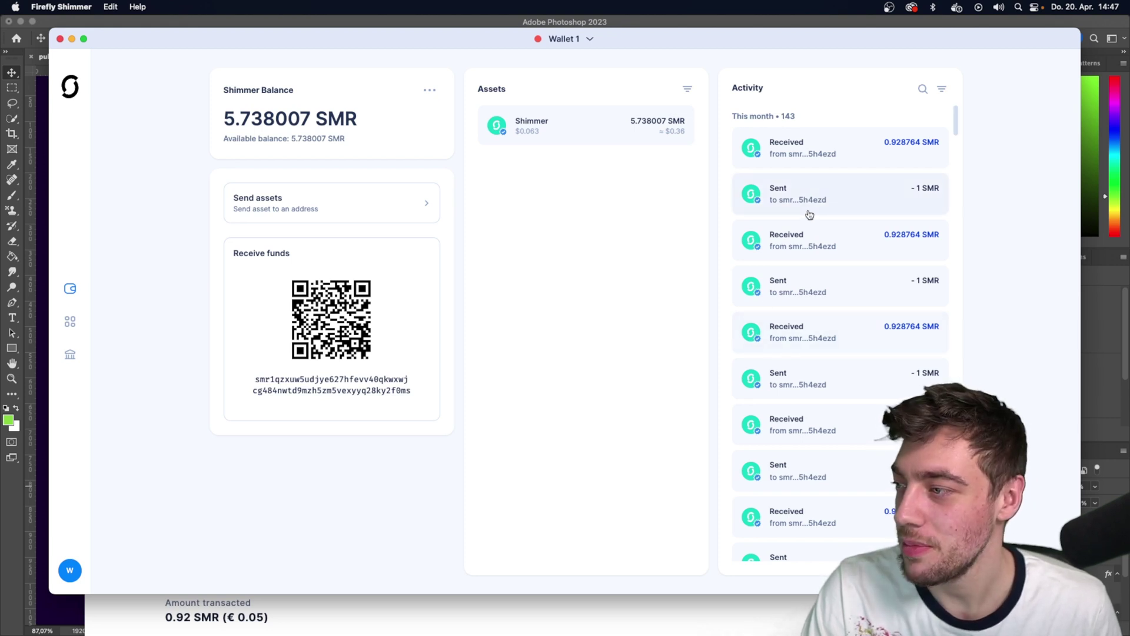
click(295, 210)
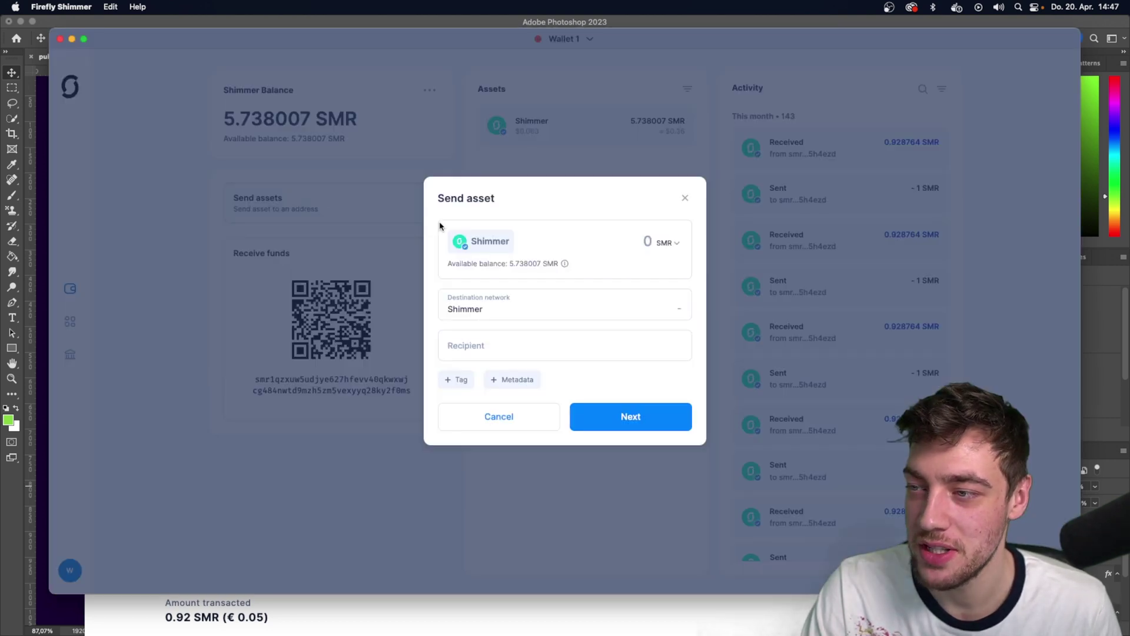
click(541, 243)
text(0.4)
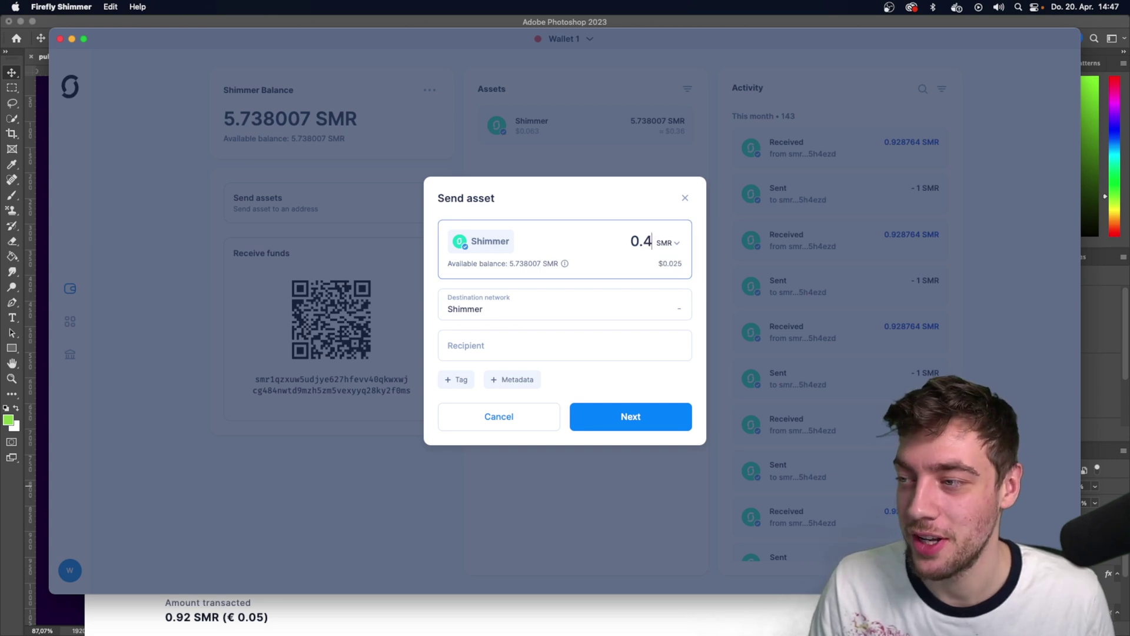
click(641, 165)
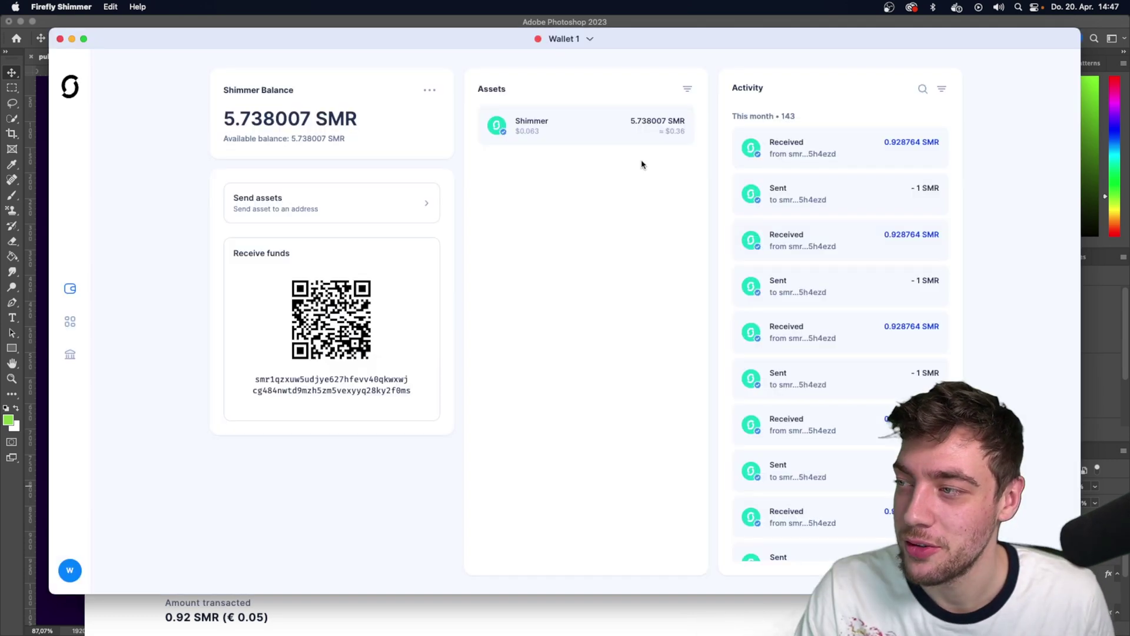